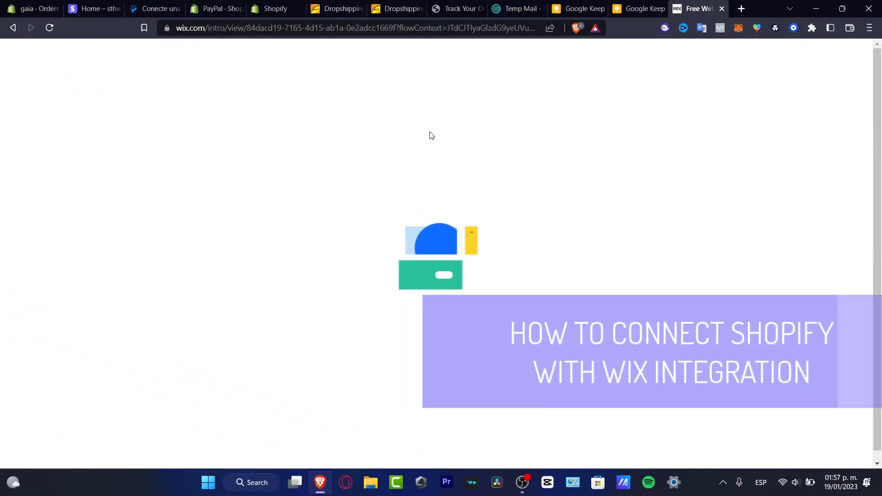
Look over the Shopify store's home setup guide and themes page, collapsing the trial popup
left_click(50, 3)
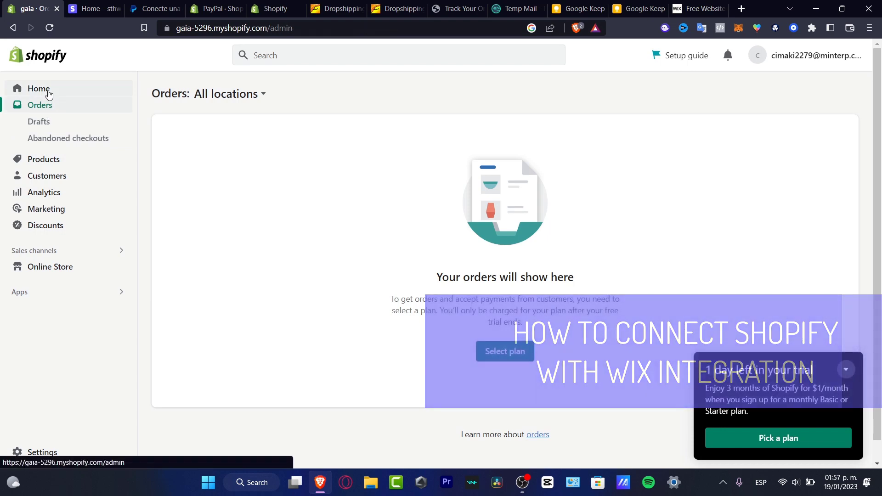
left_click(48, 93)
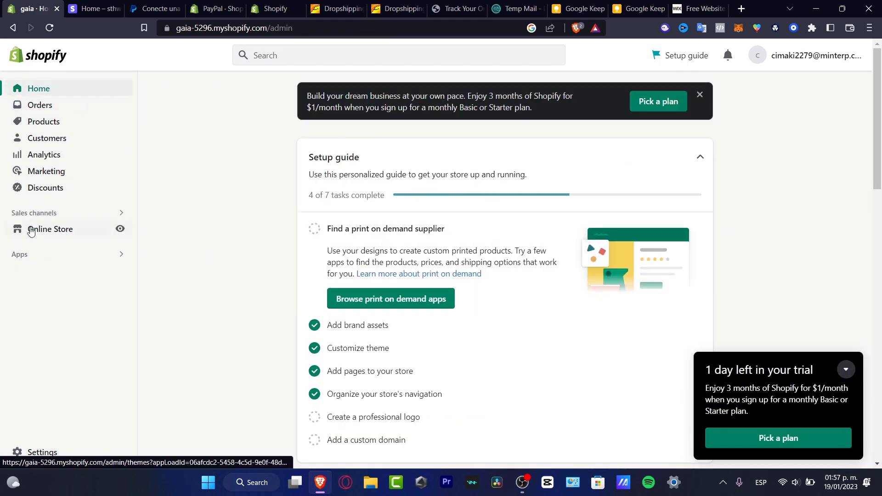
left_click(31, 231)
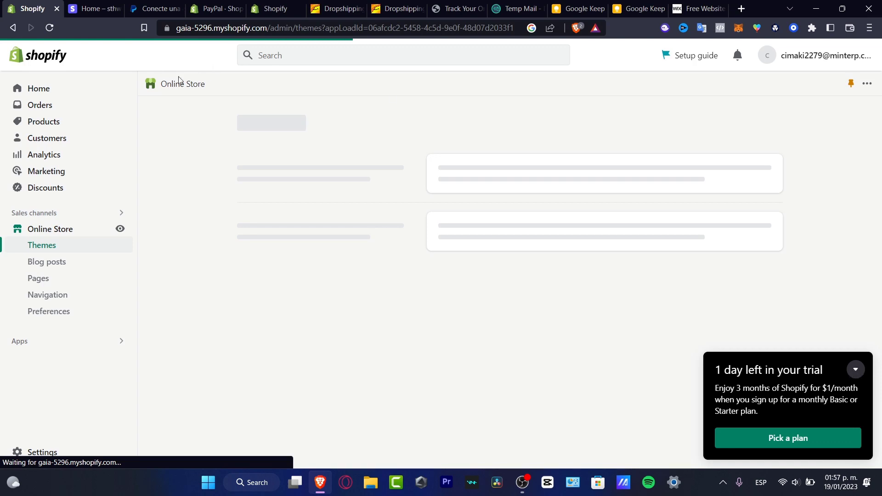
scroll(795, 225, "down", 4)
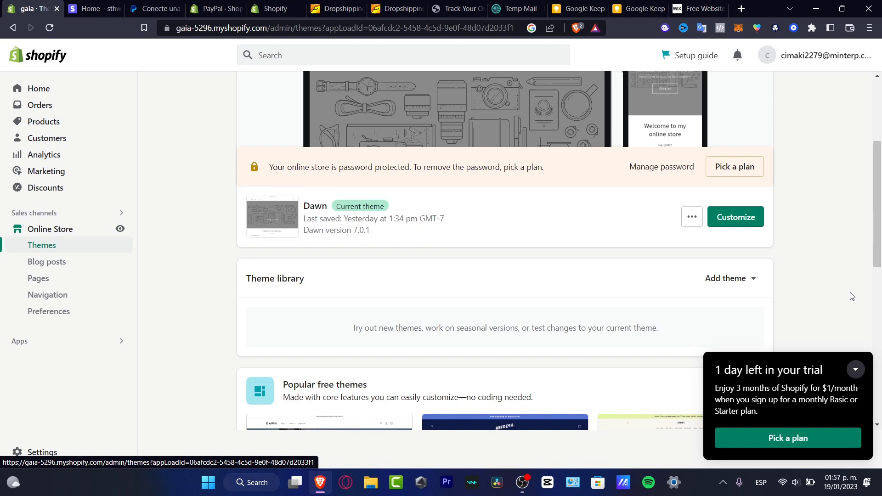
scroll(830, 298, "down", 3)
left_click(855, 370)
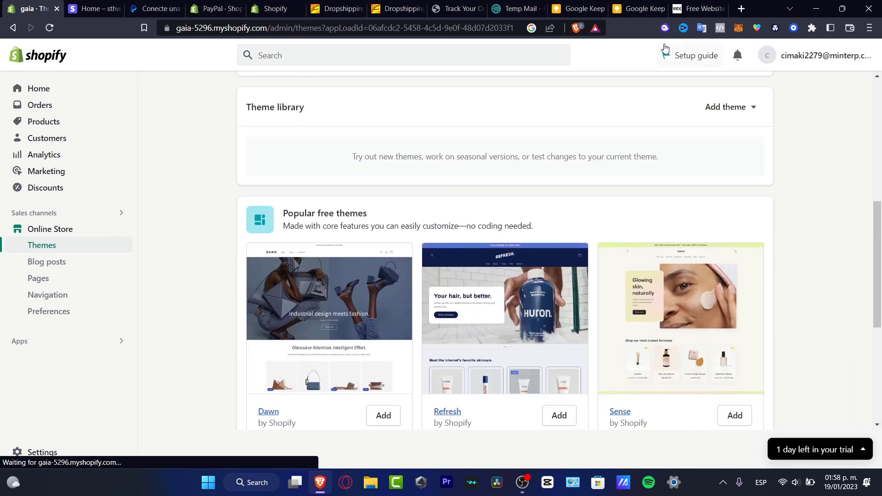
Glance at the Wix site, then return to Shopify and open the Products list
left_click(699, 8)
left_click(38, 8)
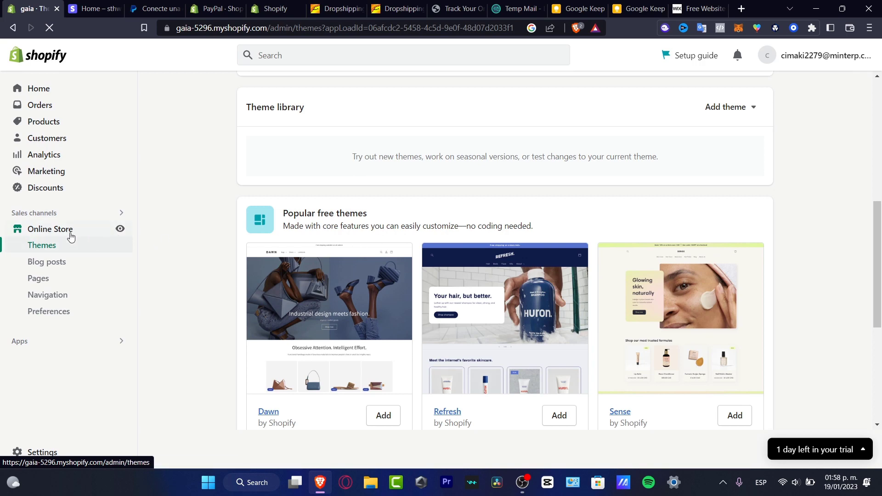
left_click(54, 125)
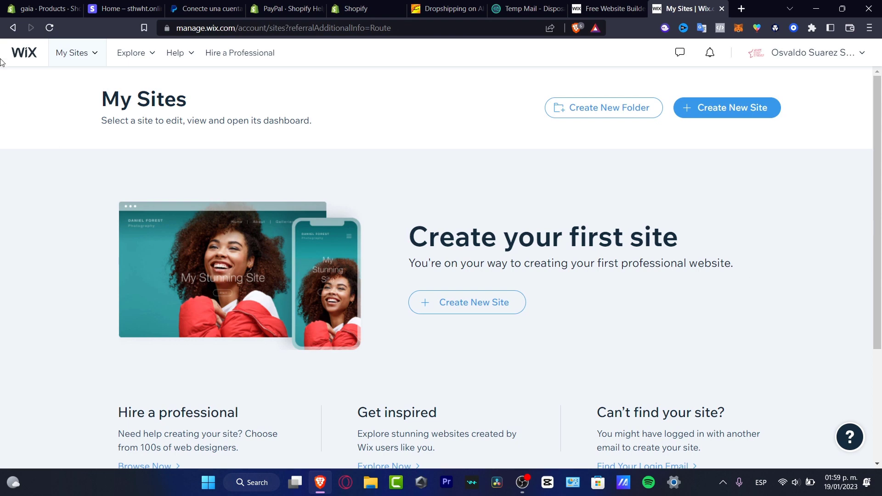
Open the My Sites dropdown in the Wix header to see recent sites, which shows none
left_click(69, 55)
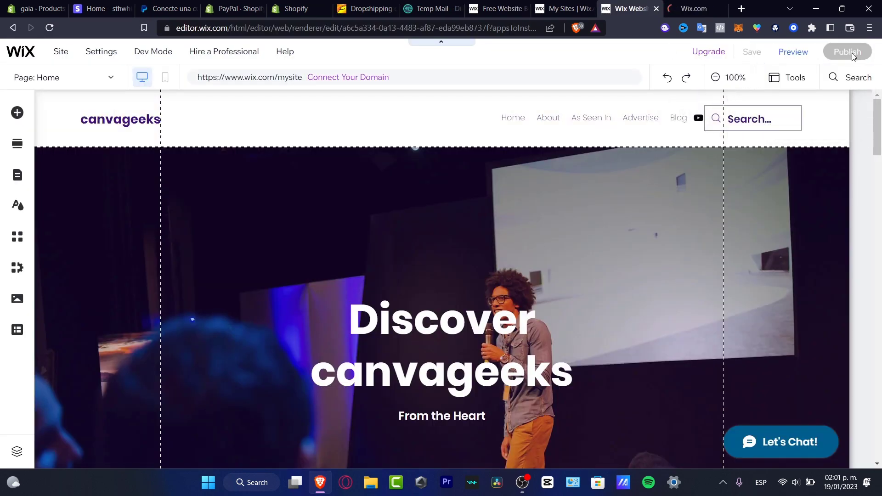
Publish the canvageeks site, dismiss the Congratulations dialog, and switch to its Wix dashboard
left_click(850, 51)
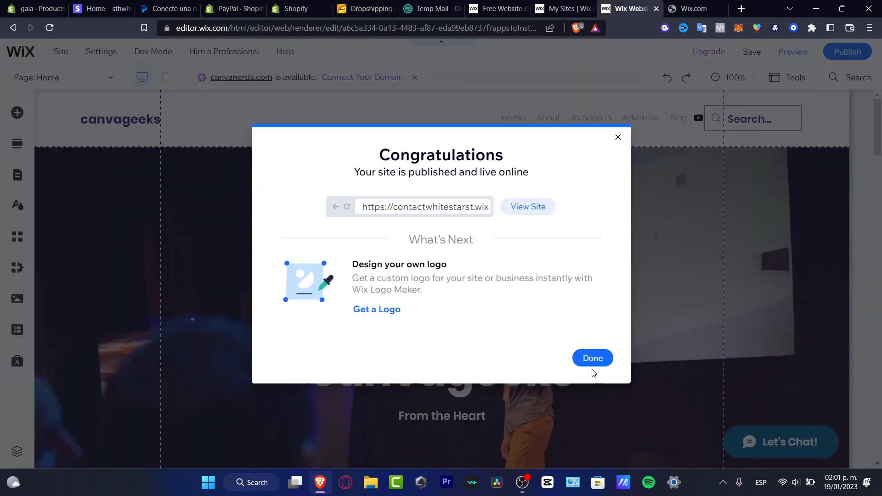
left_click(592, 361)
key("ctrl+Tab")
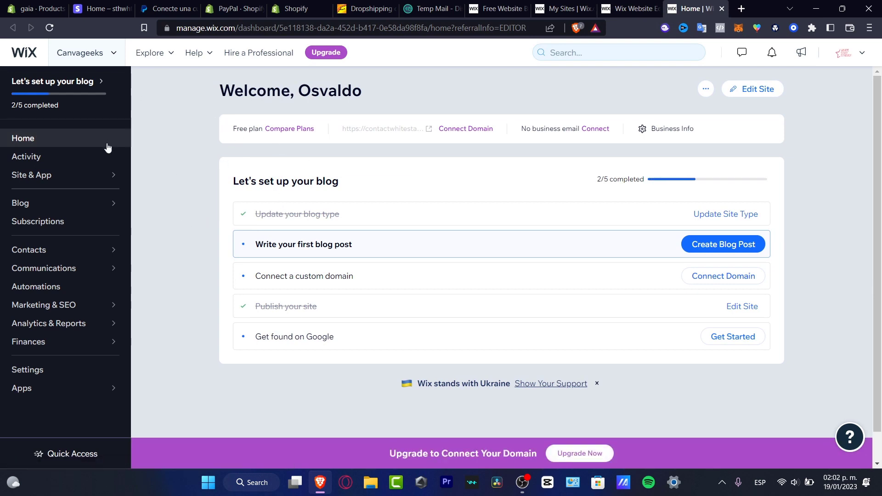
Search new Wix automations for 'zapier' and, finding no match, start one from scratch
left_click(64, 287)
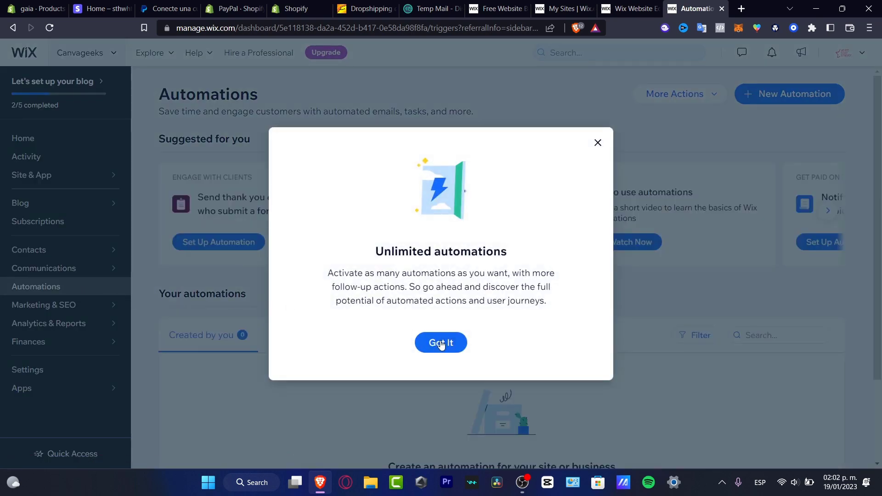
left_click(441, 344)
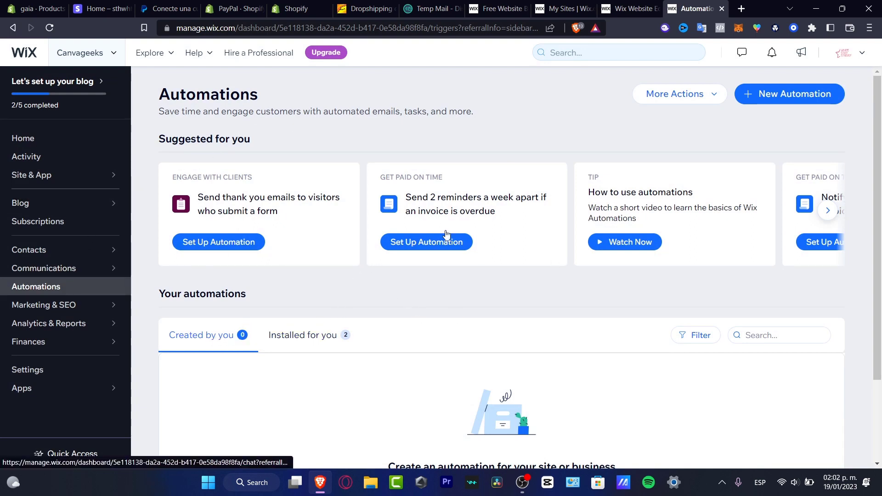
left_click(799, 106)
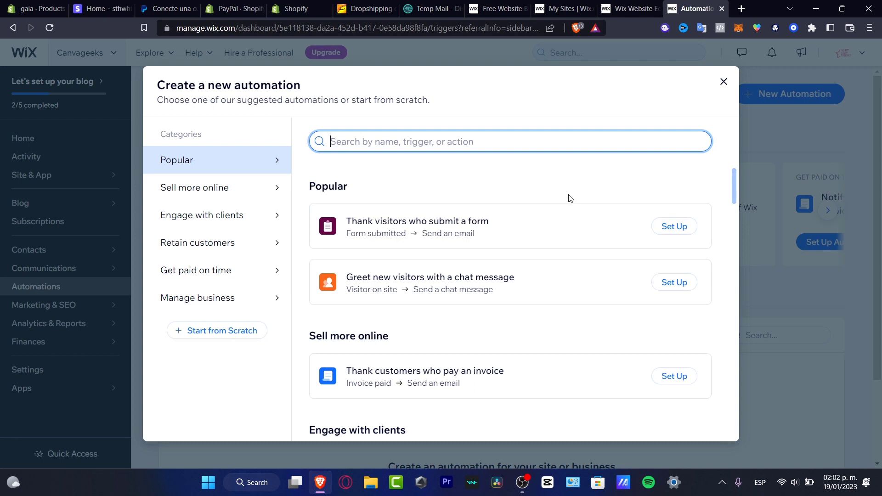
scroll(527, 211, "down", 4)
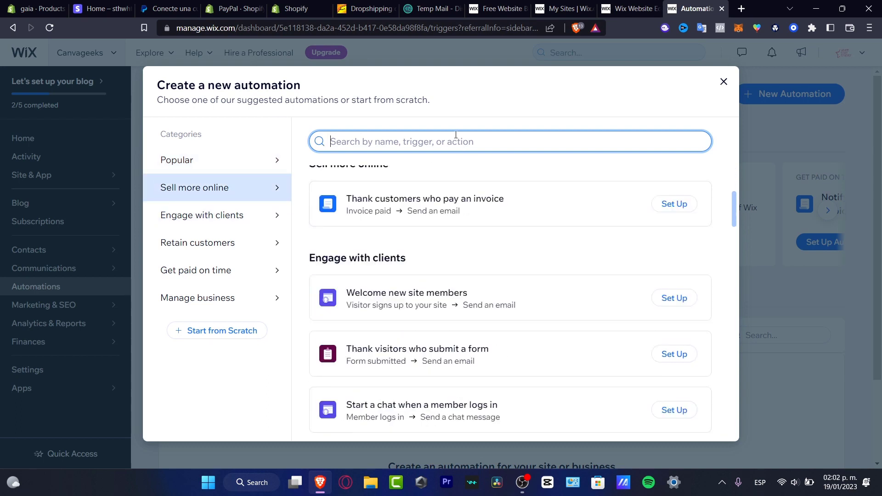
type("zapier")
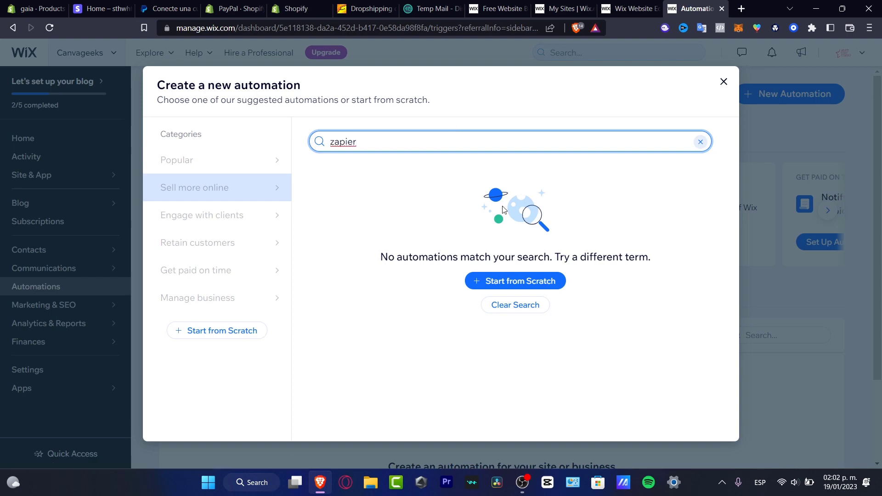
left_click(528, 281)
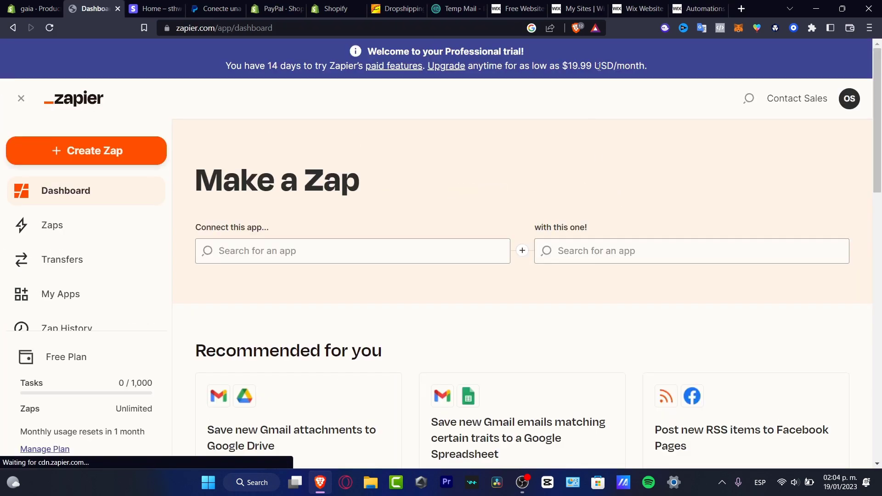
Create a new Zap from the Zapier dashboard, opening an Untitled Zap at its trigger step
left_click(86, 151)
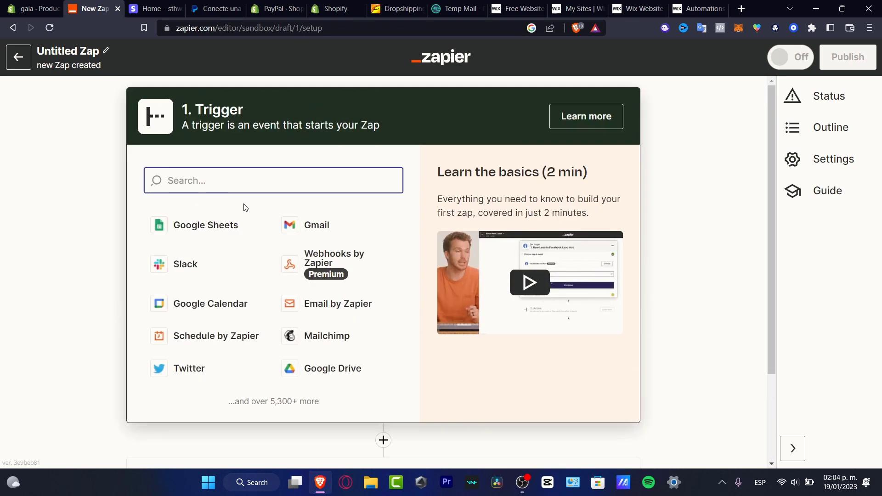
Choose Shopify as the trigger app with the New Customer event, then continue to account setup
type("shopif+y")
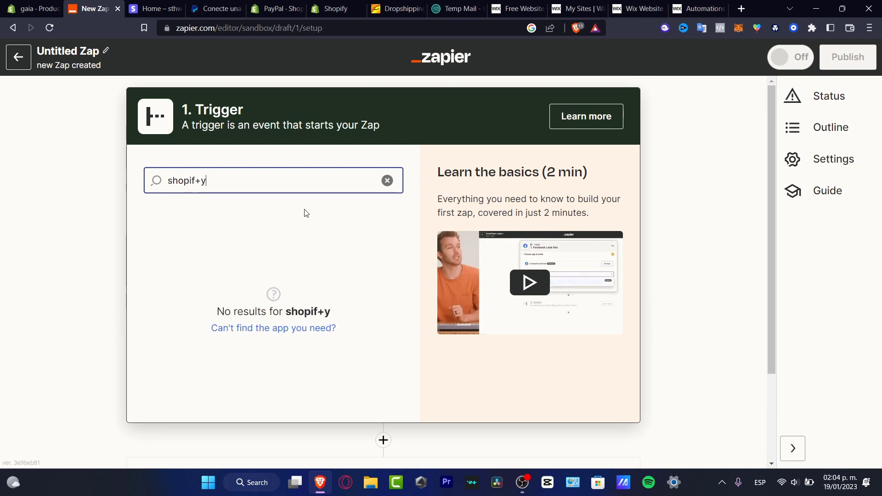
key("BackSpace")
key("BackSpace")
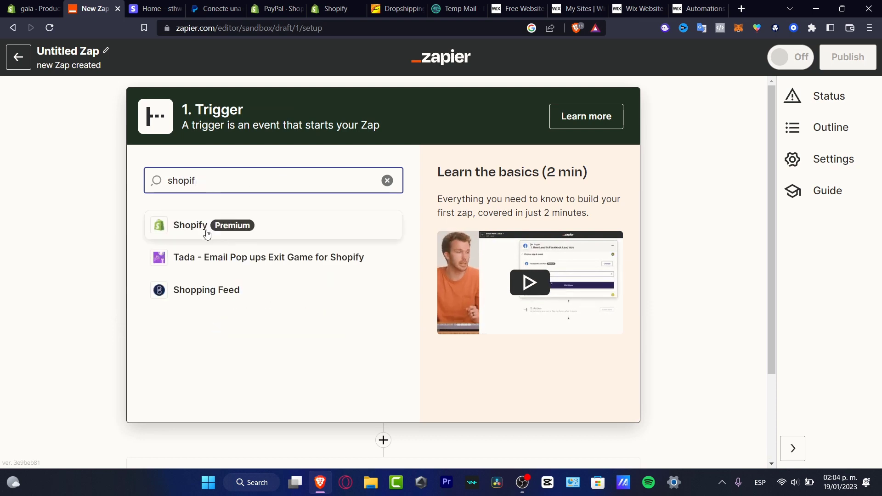
left_click(206, 234)
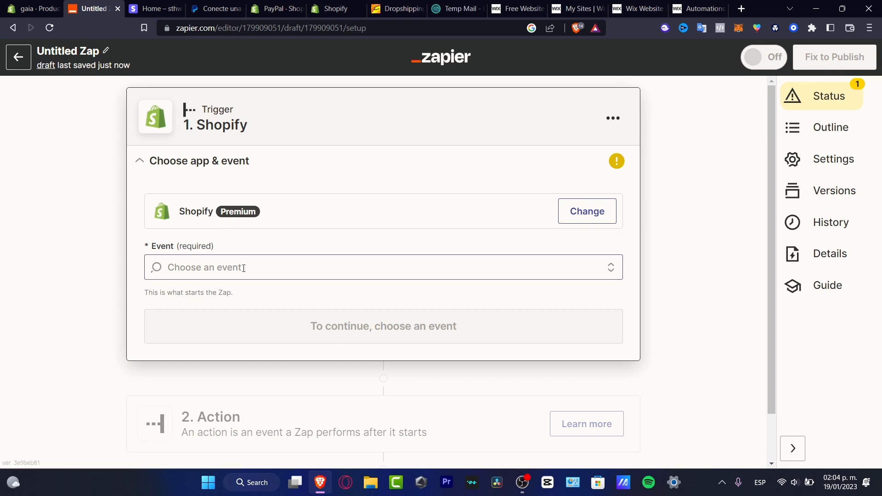
left_click(236, 266)
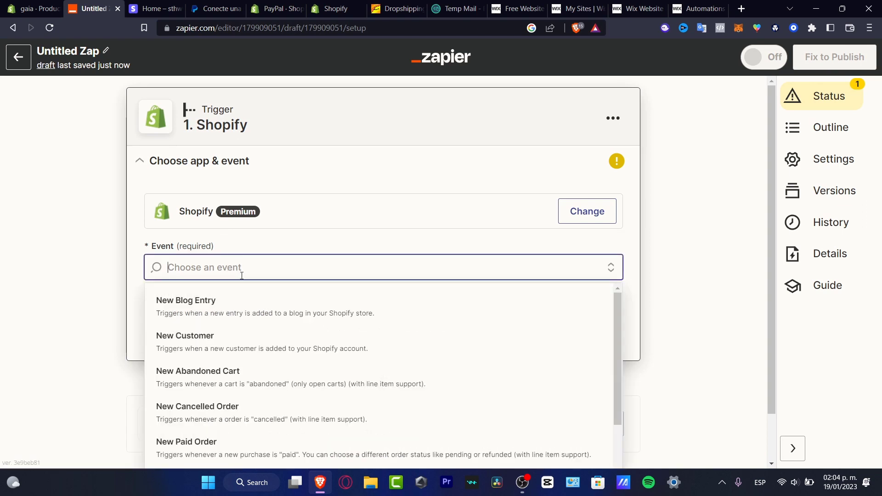
left_click(361, 352)
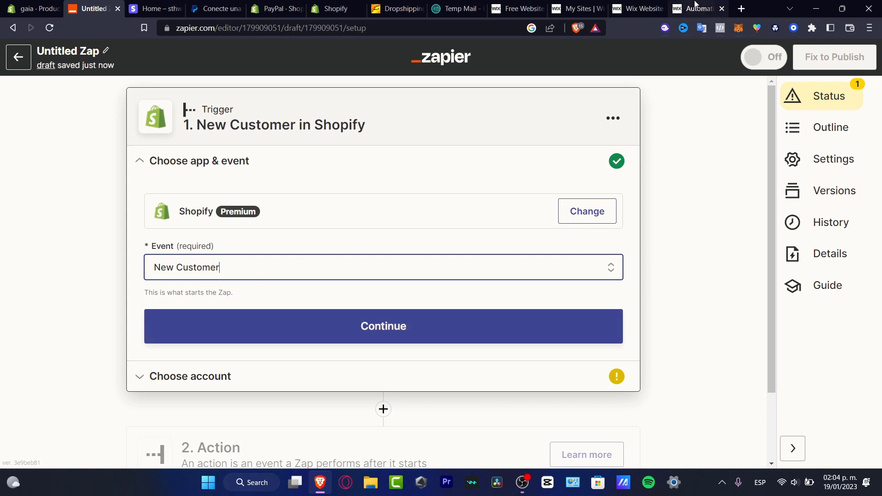
left_click(697, 5)
left_click(94, 8)
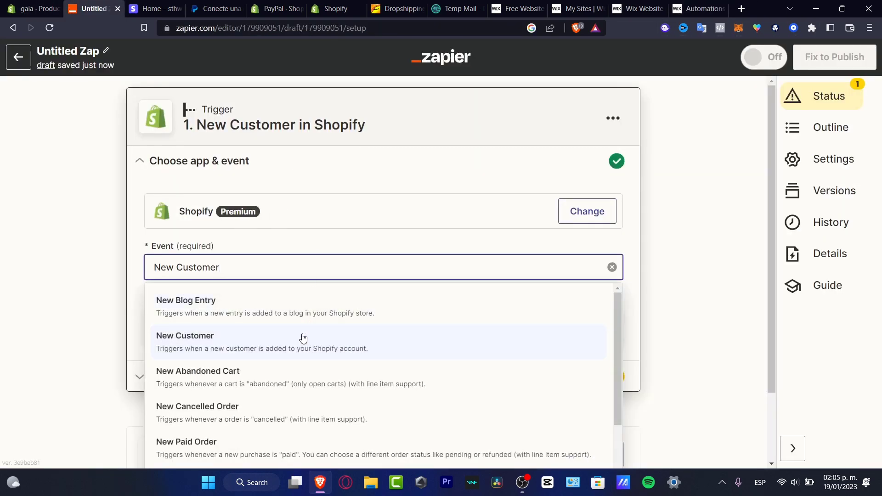
left_click(342, 239)
left_click(387, 339)
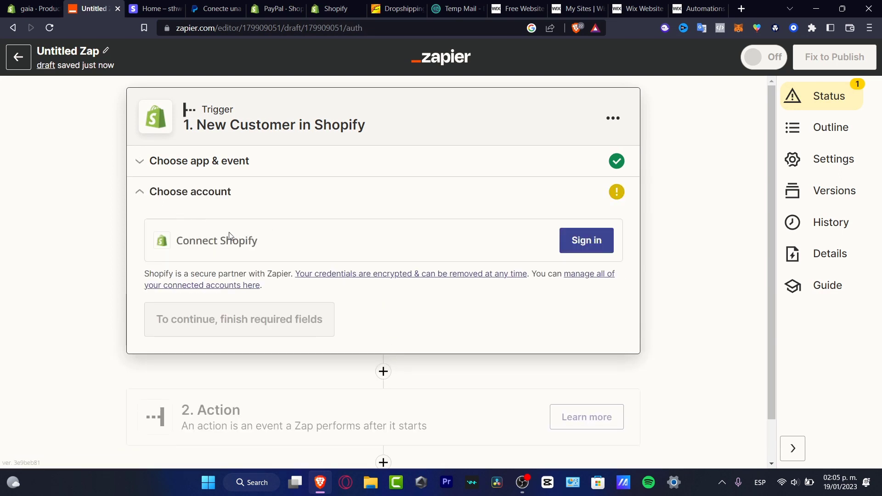
Start connecting a Shopify account and check which account the store admin is logged into
left_click(583, 242)
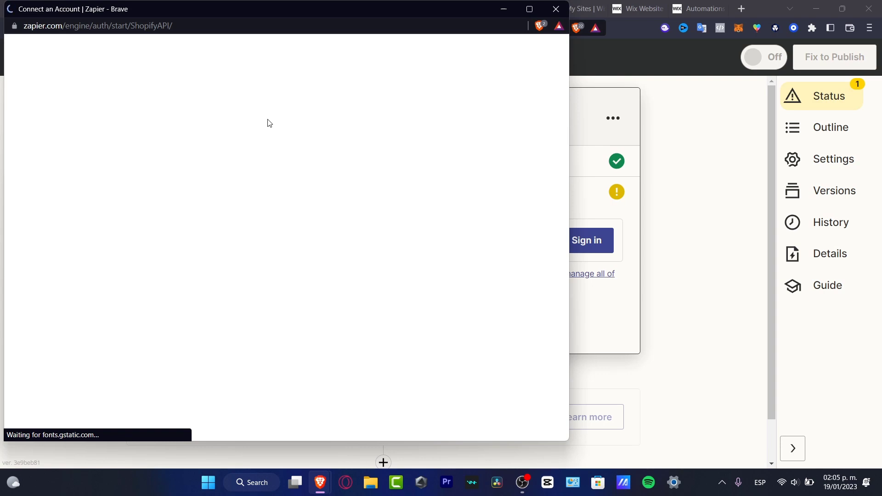
left_click_drag(193, 18, 462, 26)
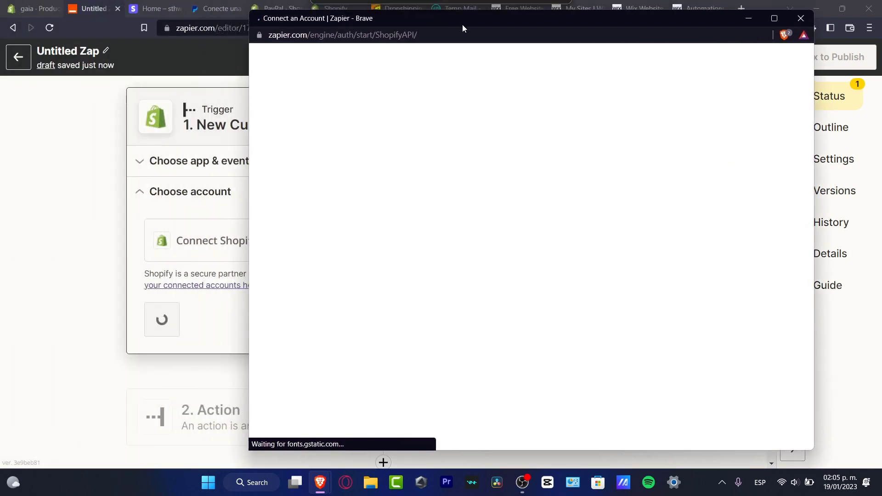
left_click(36, 10)
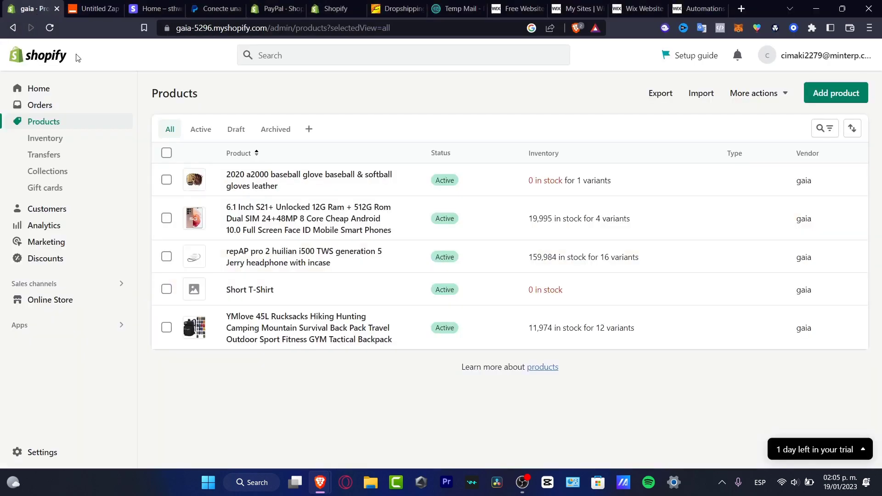
left_click(817, 63)
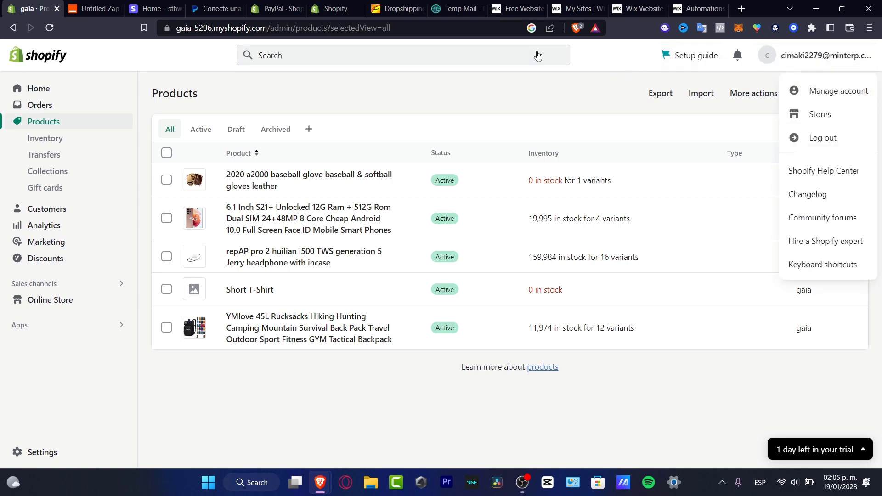
Copy the temporary e-mail address and bring the Shopify sign-in window back to the front
left_click(457, 8)
left_click(554, 157)
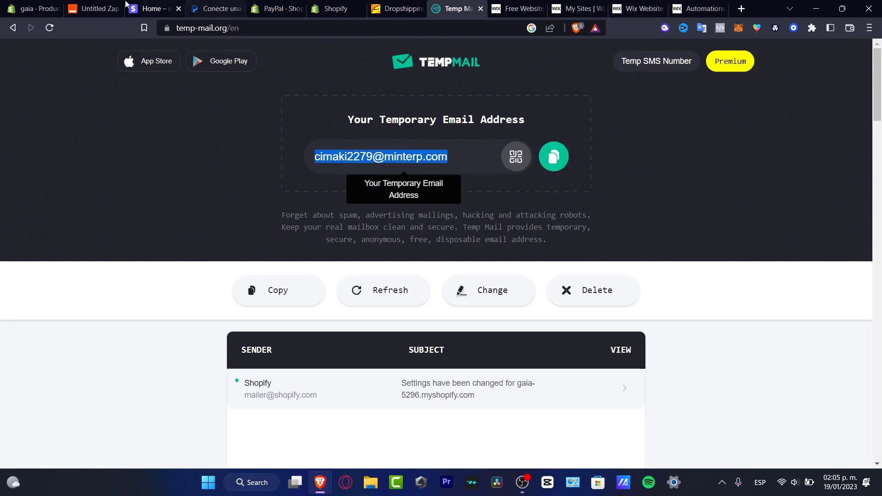
left_click(94, 8)
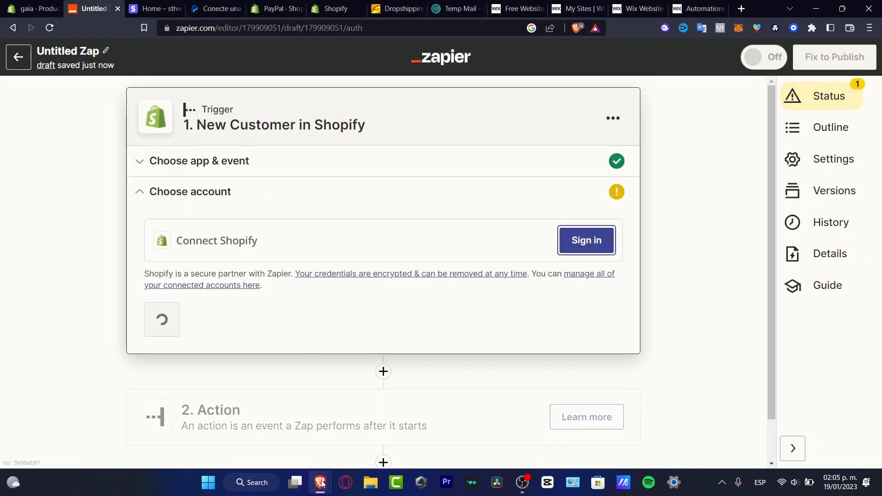
mouse_move(320, 482)
left_click(395, 409)
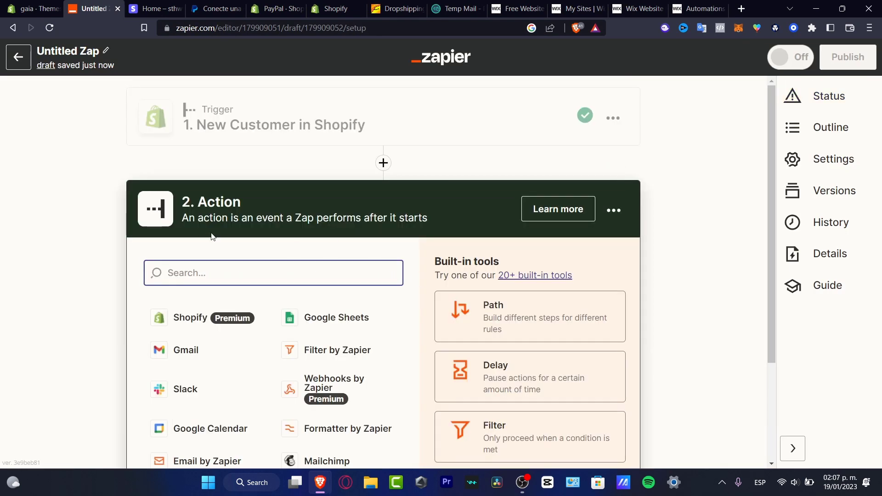
Search the action apps for Wix and pick Wix Answers
type("wix")
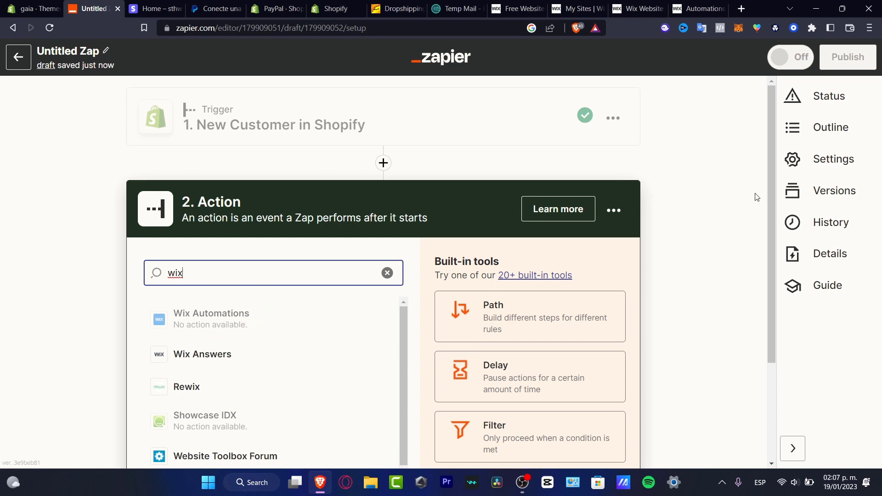
scroll(776, 189, "down", 1)
scroll(770, 250, "down", 1)
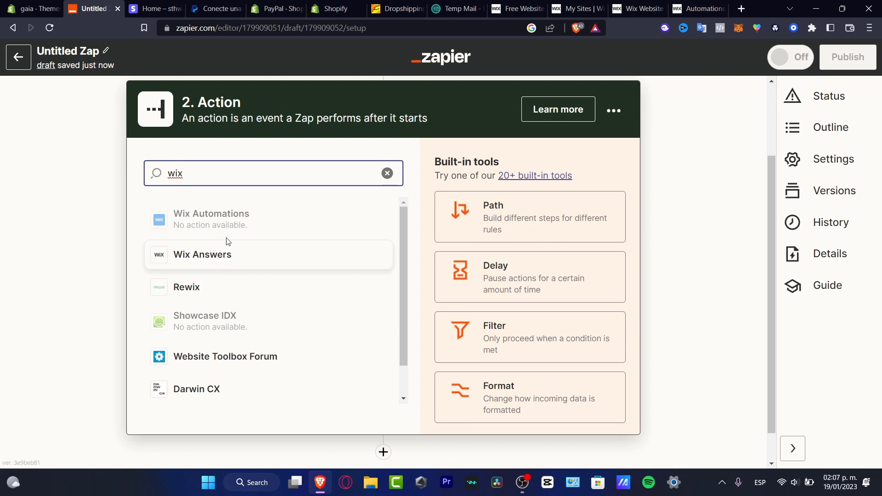
left_click_drag(228, 225, 233, 225)
left_click(222, 256)
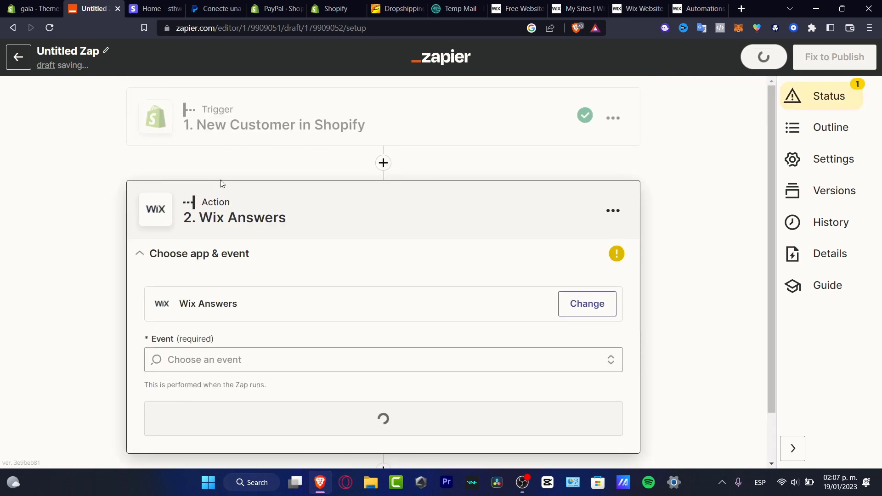
Choose the Create or Update User event and start signing in to a Wix Answers account
left_click(310, 361)
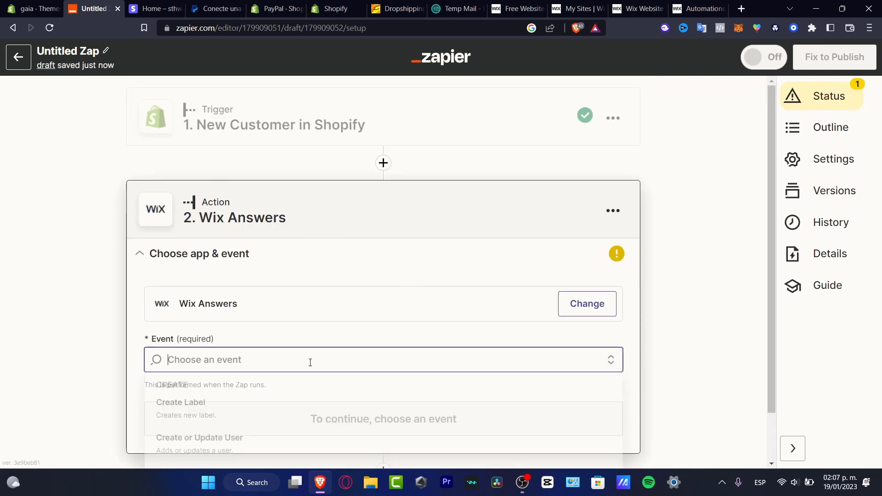
scroll(327, 414, "down", 1)
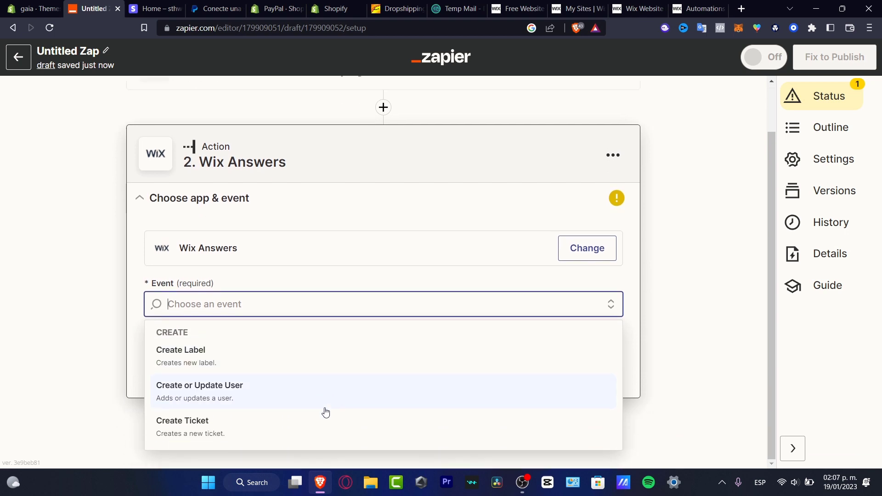
left_click(243, 395)
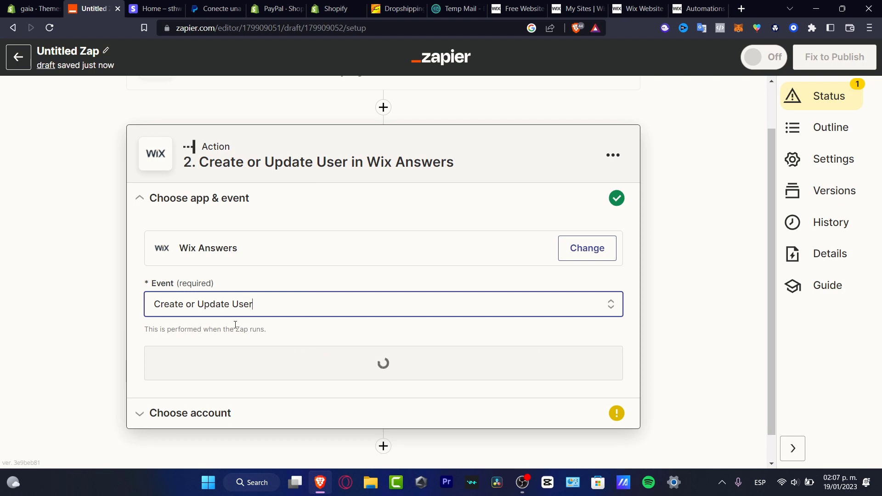
left_click(429, 363)
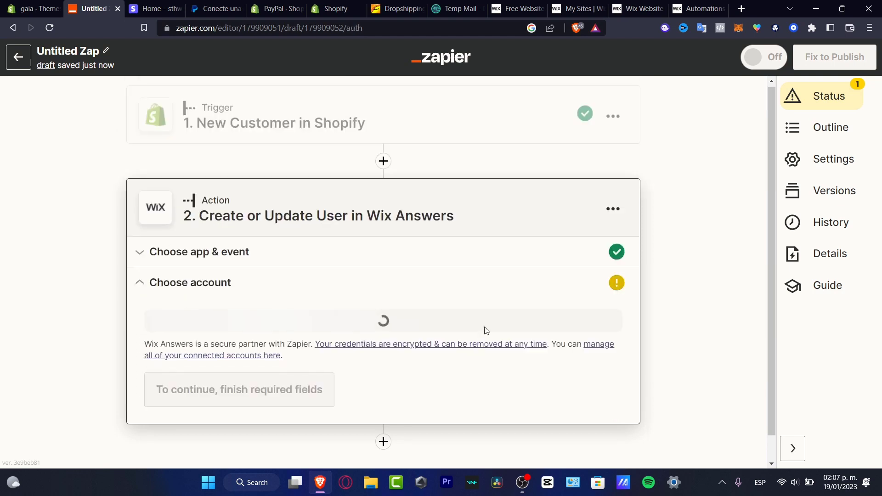
left_click(566, 332)
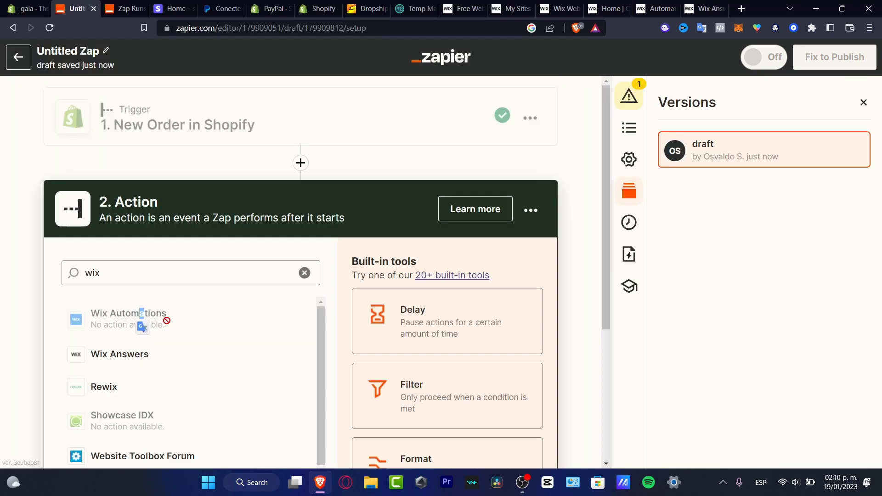
left_click_drag(164, 323, 92, 315)
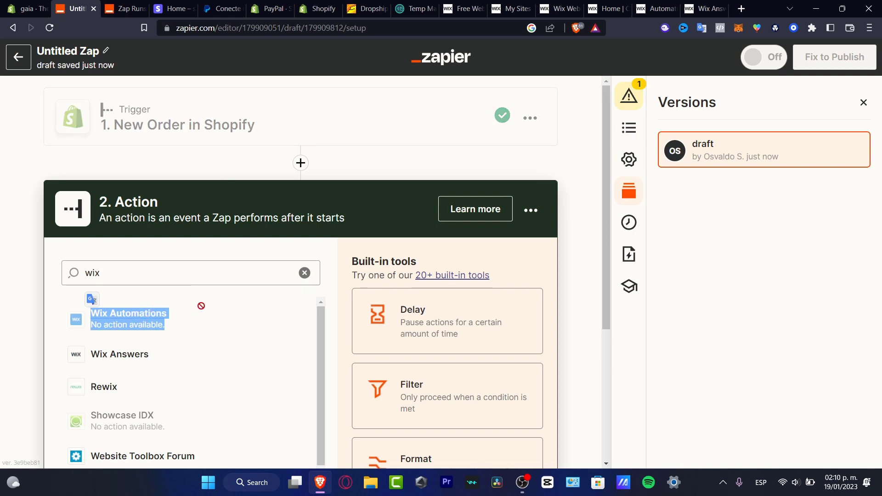
Close the Wix Answers tab and choose Edit Trigger from the visitors automation's summary
left_click(701, 9)
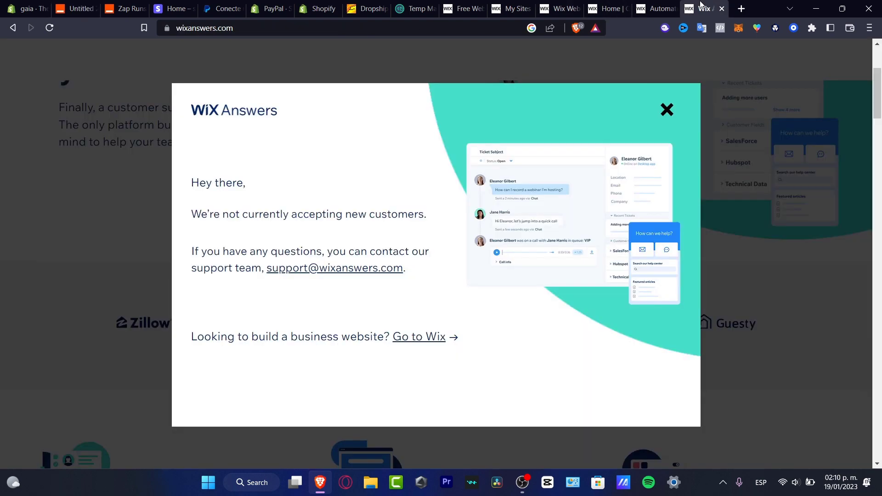
left_click(722, 9)
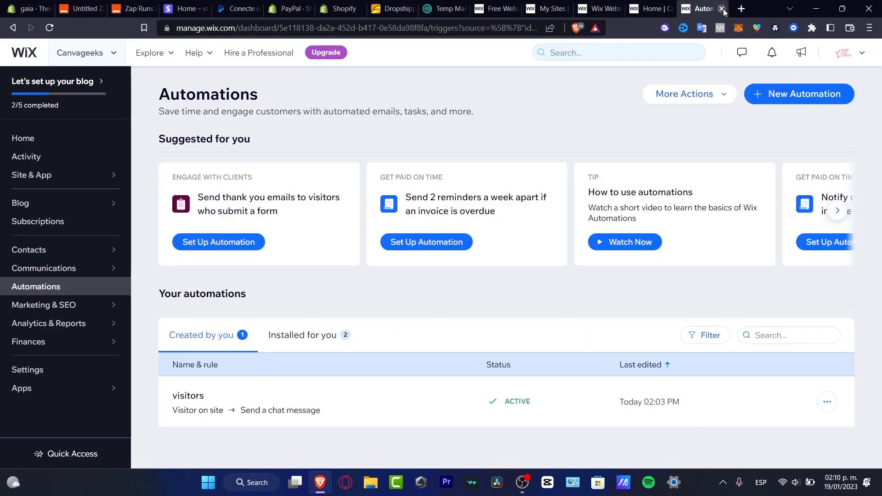
mouse_move(417, 403)
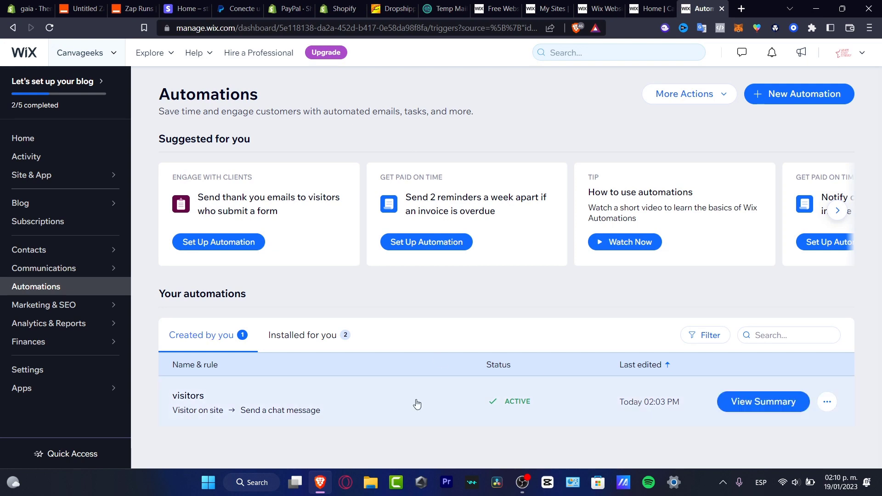
left_click(737, 402)
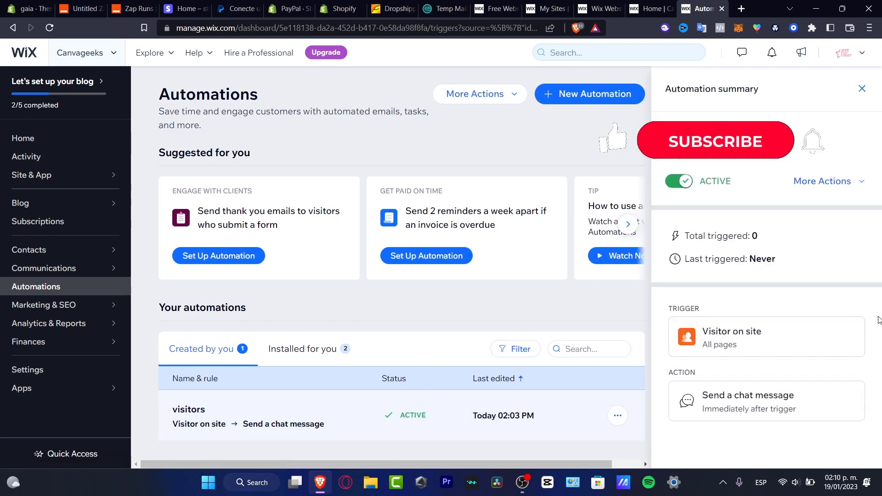
mouse_move(784, 328)
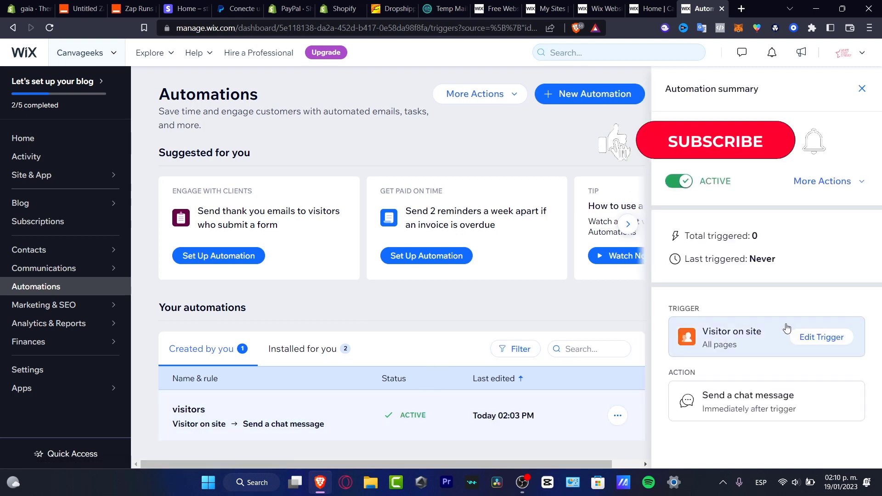
left_click(807, 338)
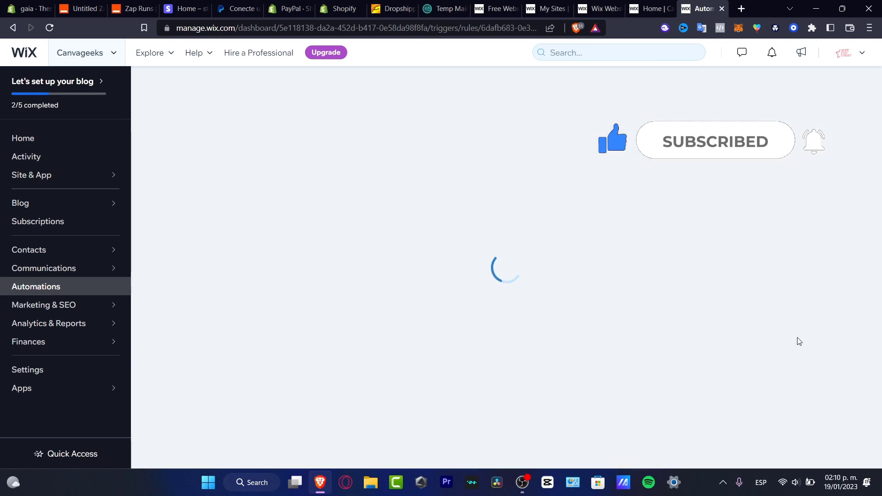